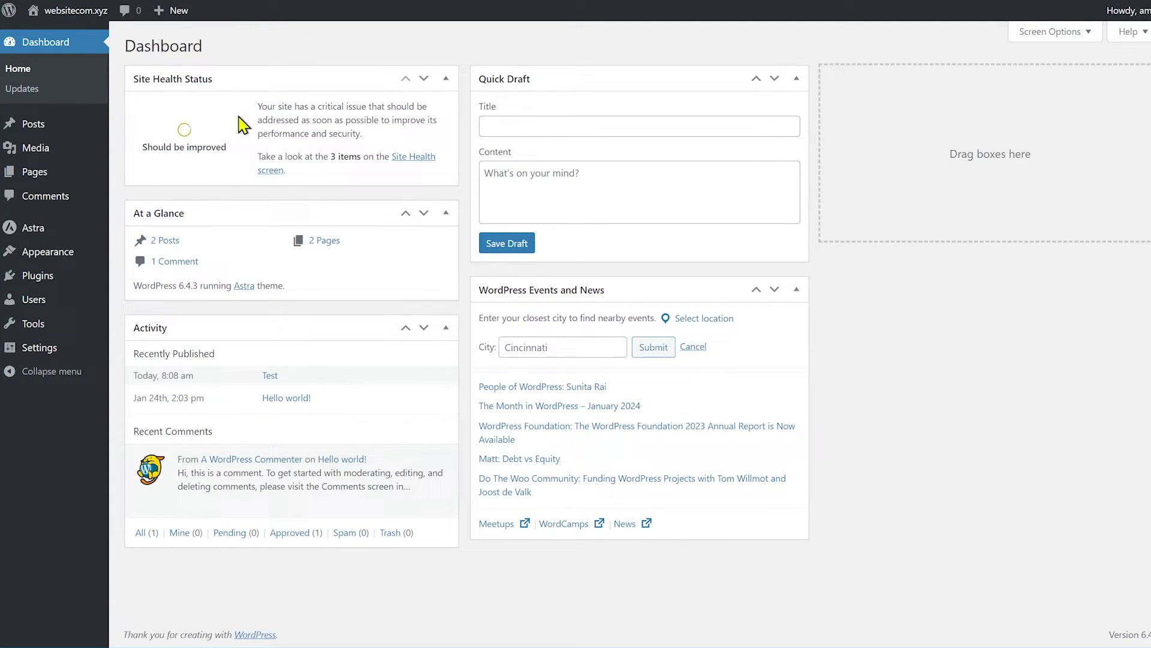
# - Open the Astra customizer's Global Colors settings and scroll down to the surface colours
pyautogui.moveTo(57, 253)
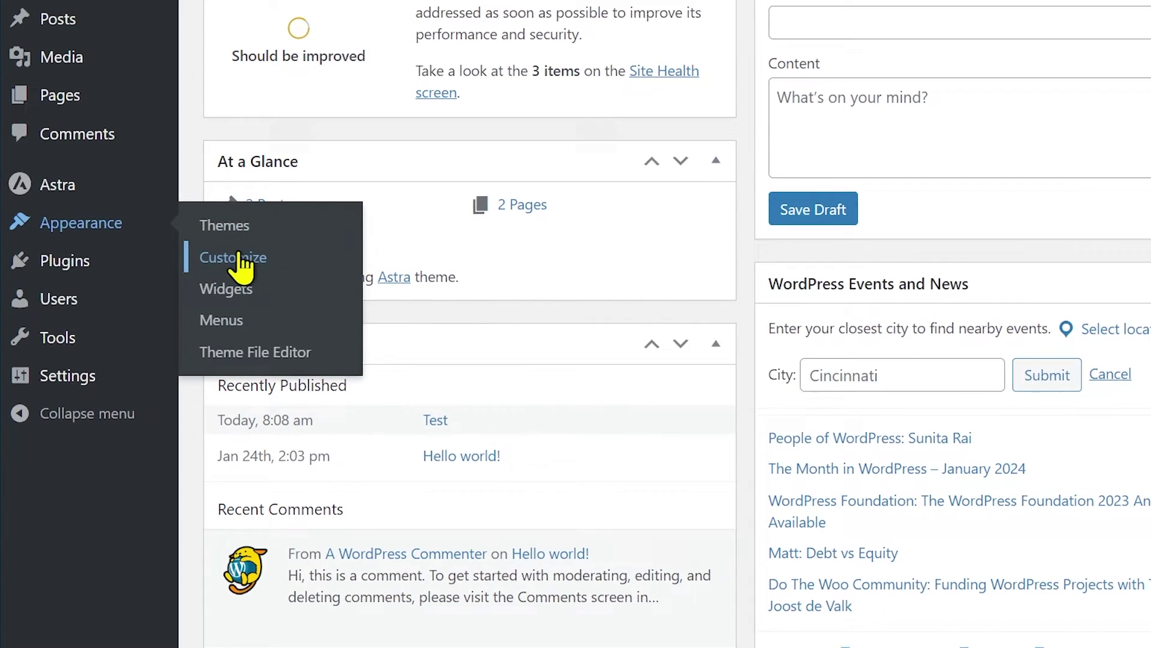
pyautogui.click(250, 257)
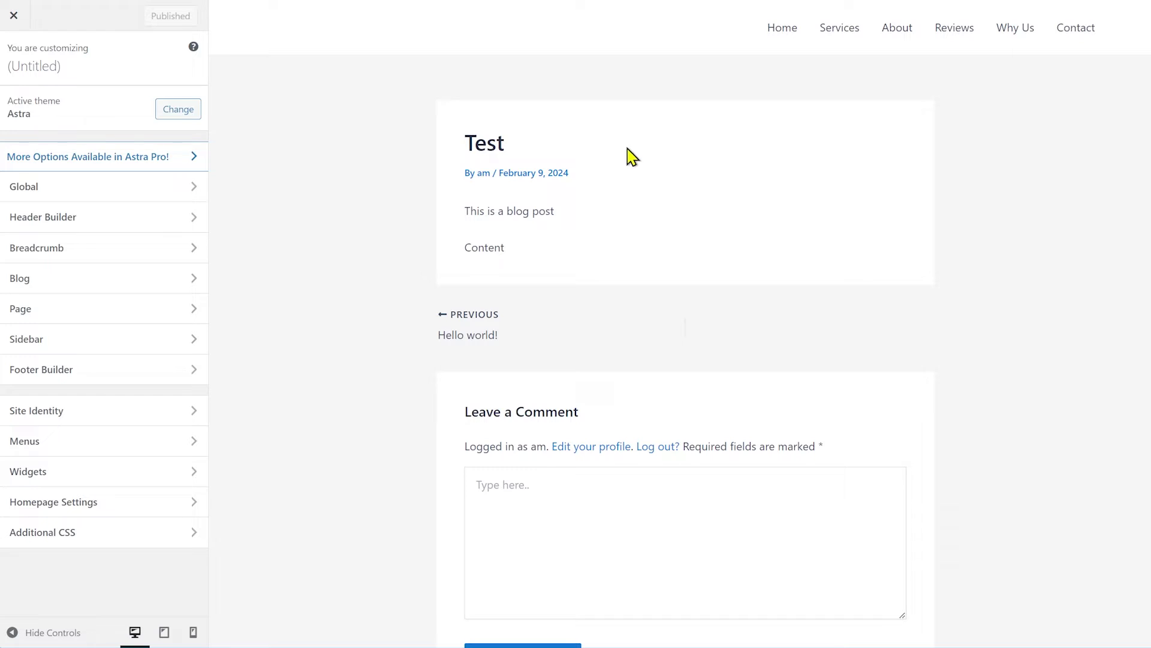
pyautogui.click(84, 190)
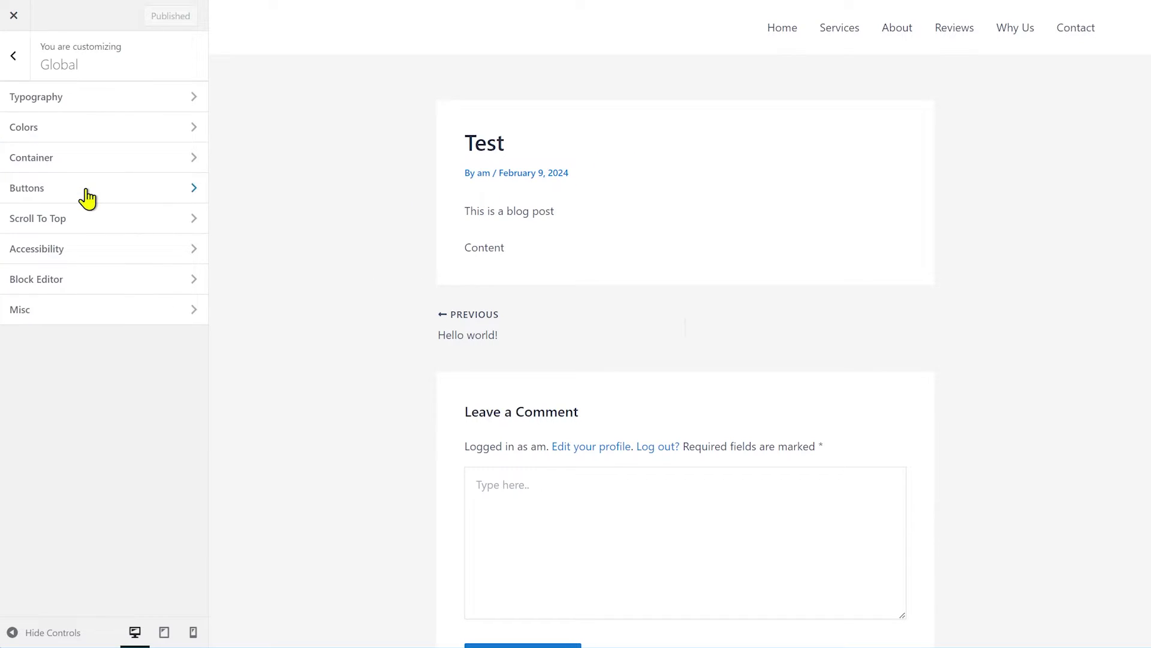
pyautogui.click(54, 134)
pyautogui.scroll(-1, 116, 384)
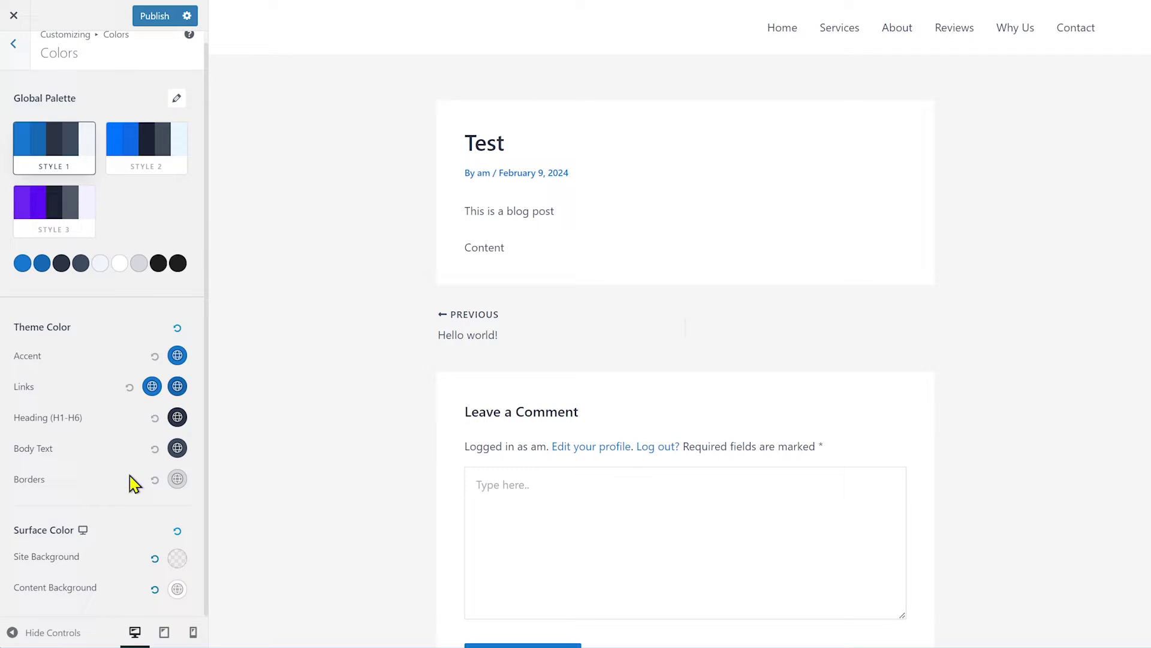
# - Set the Site Background to the watercolor.jpg pink dot image
pyautogui.click(178, 558)
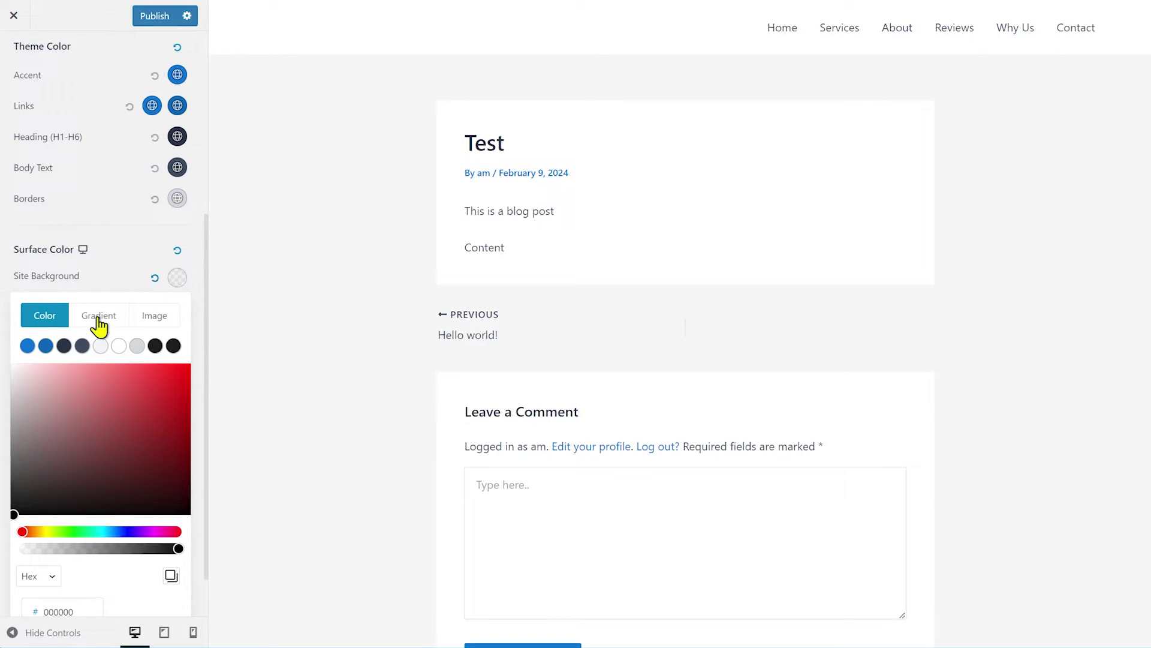
pyautogui.click(164, 322)
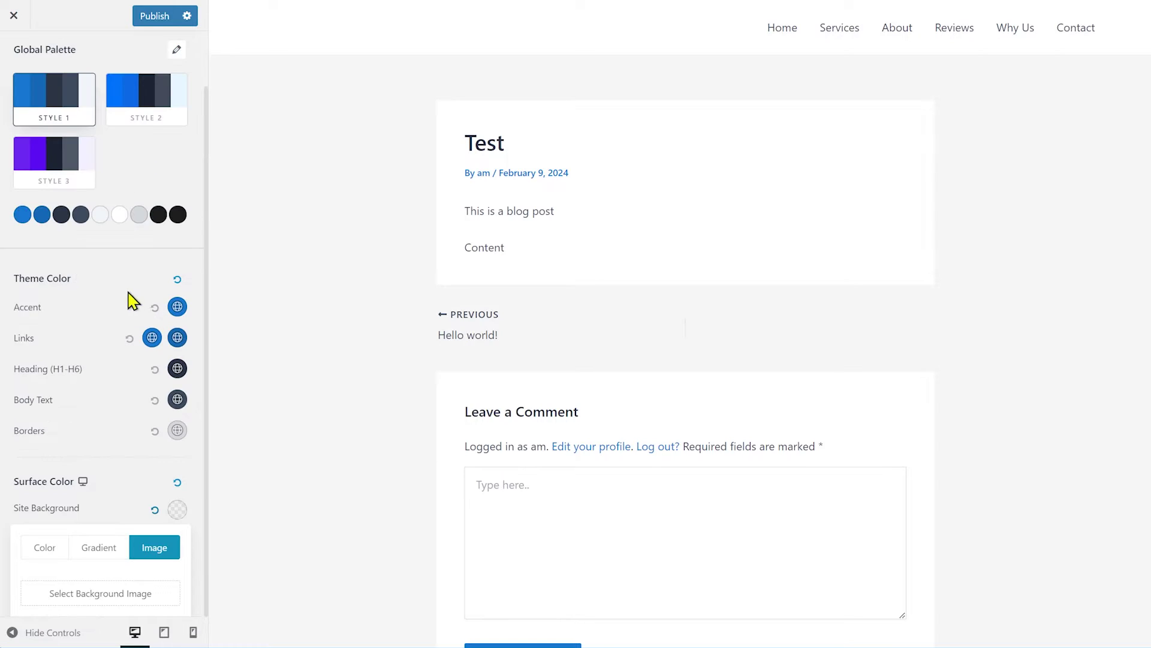
pyautogui.click(95, 597)
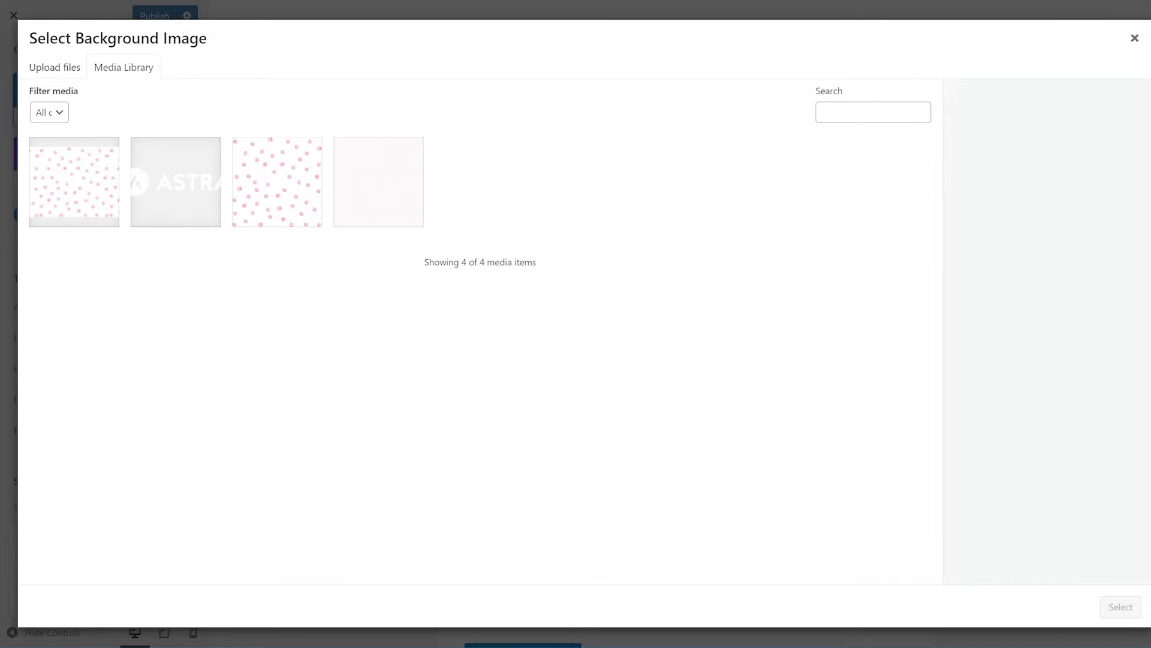
pyautogui.click(280, 185)
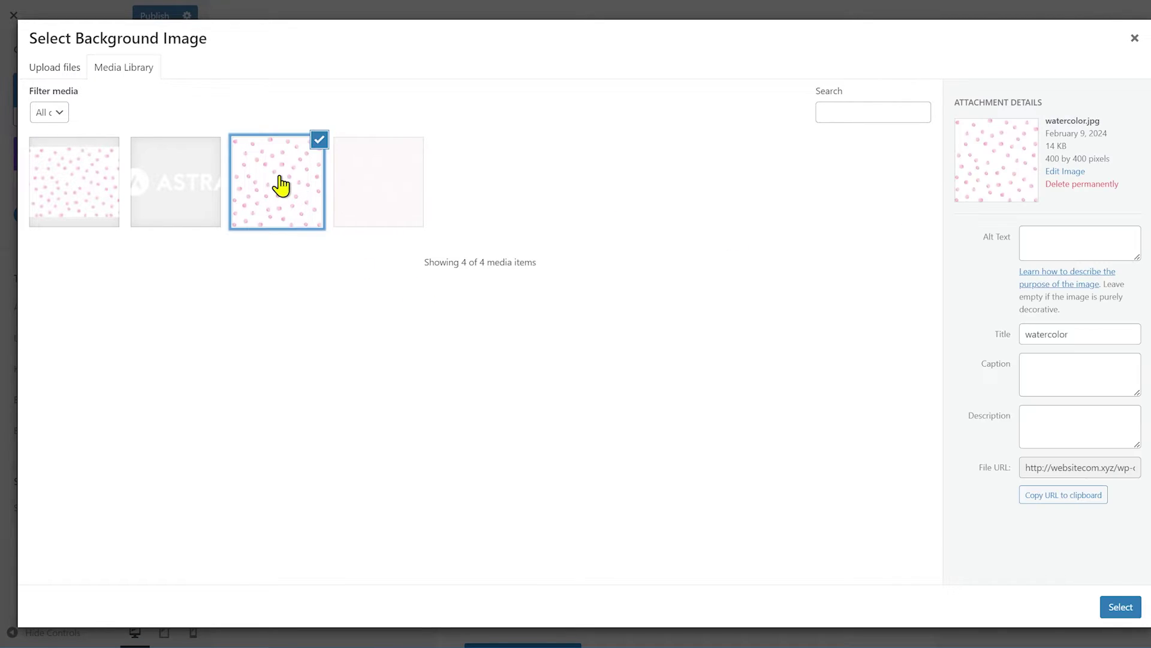
pyautogui.click(1121, 607)
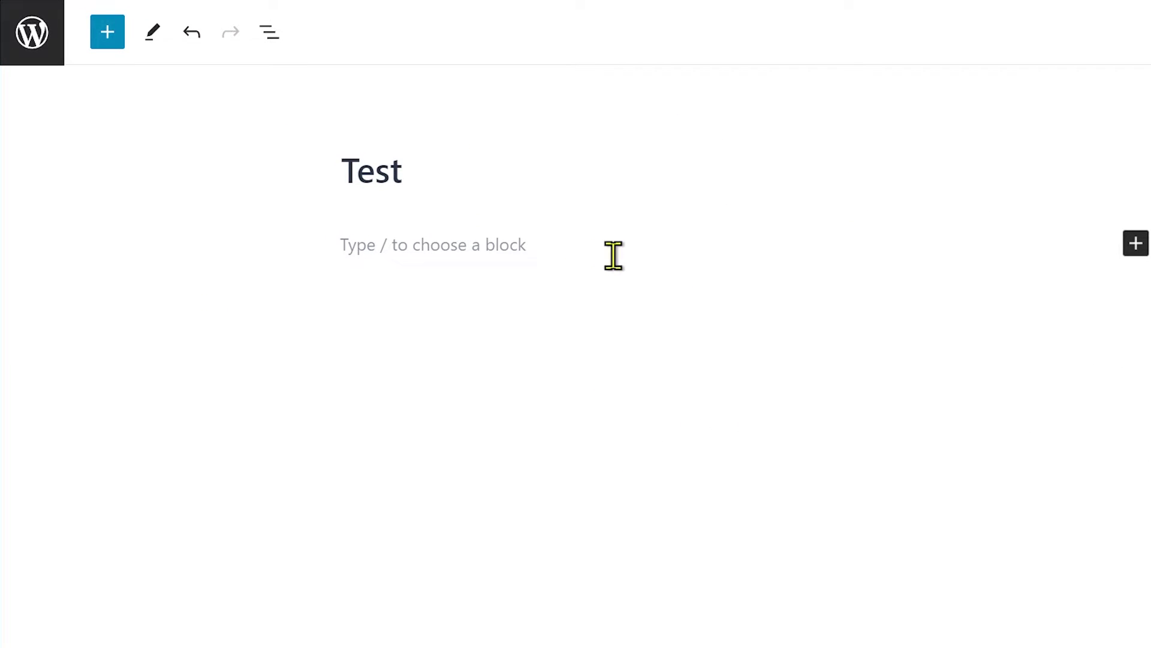
# - Search the block library for 'cover' in the Test post
pyautogui.click(108, 33)
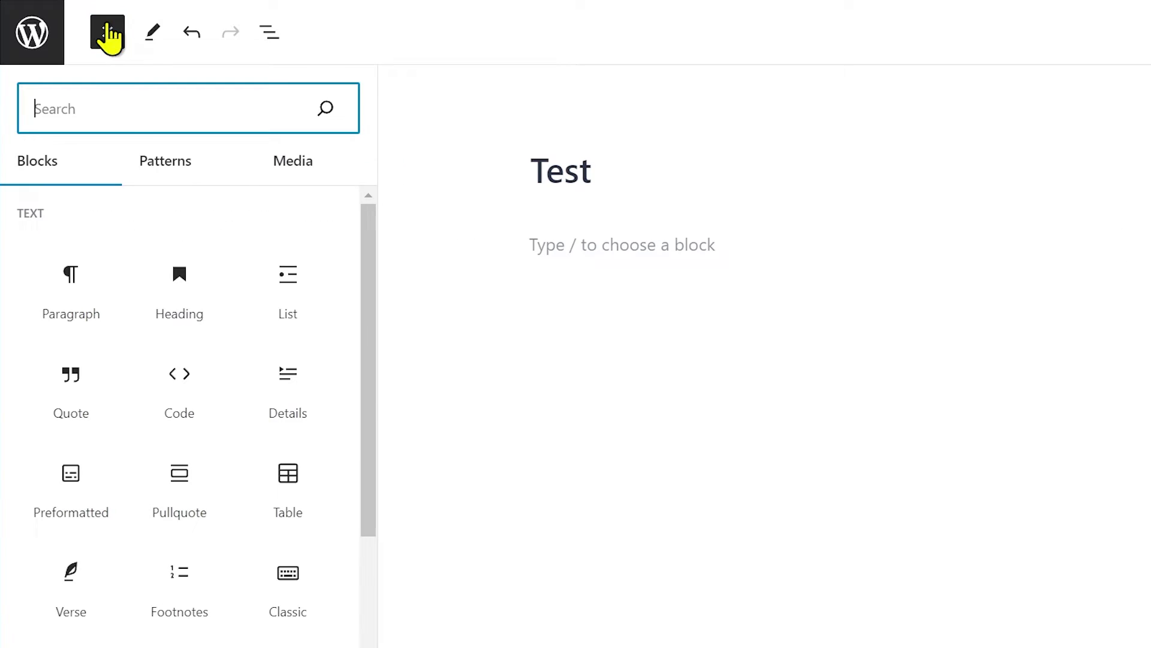
pyautogui.write('co')
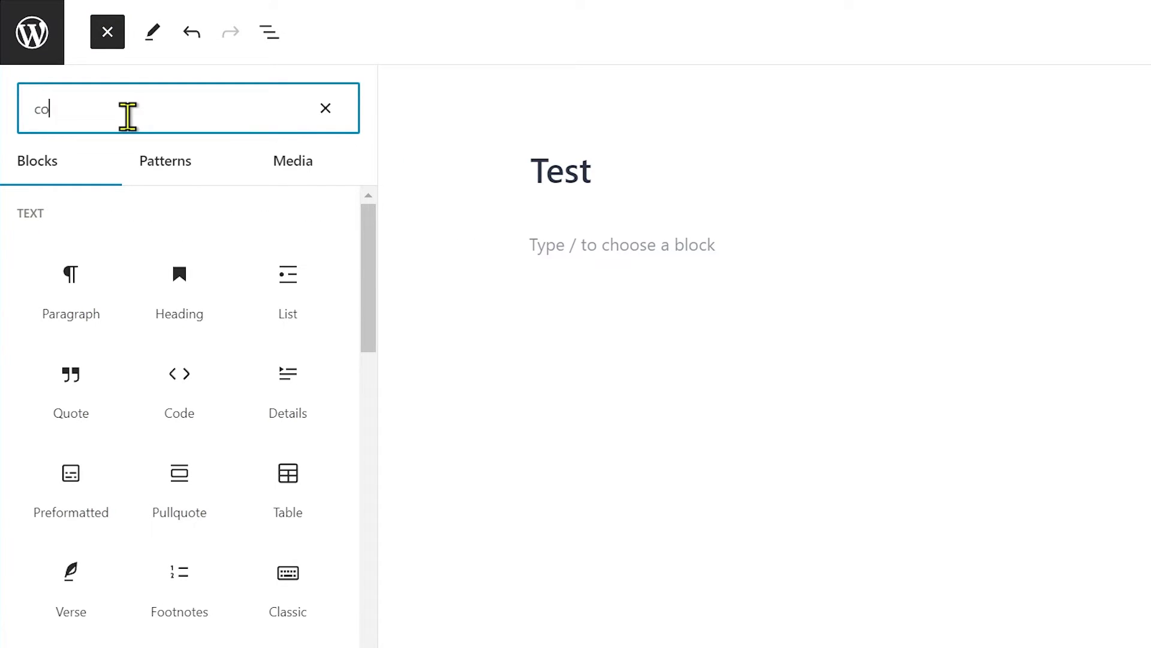
pyautogui.write('ver')
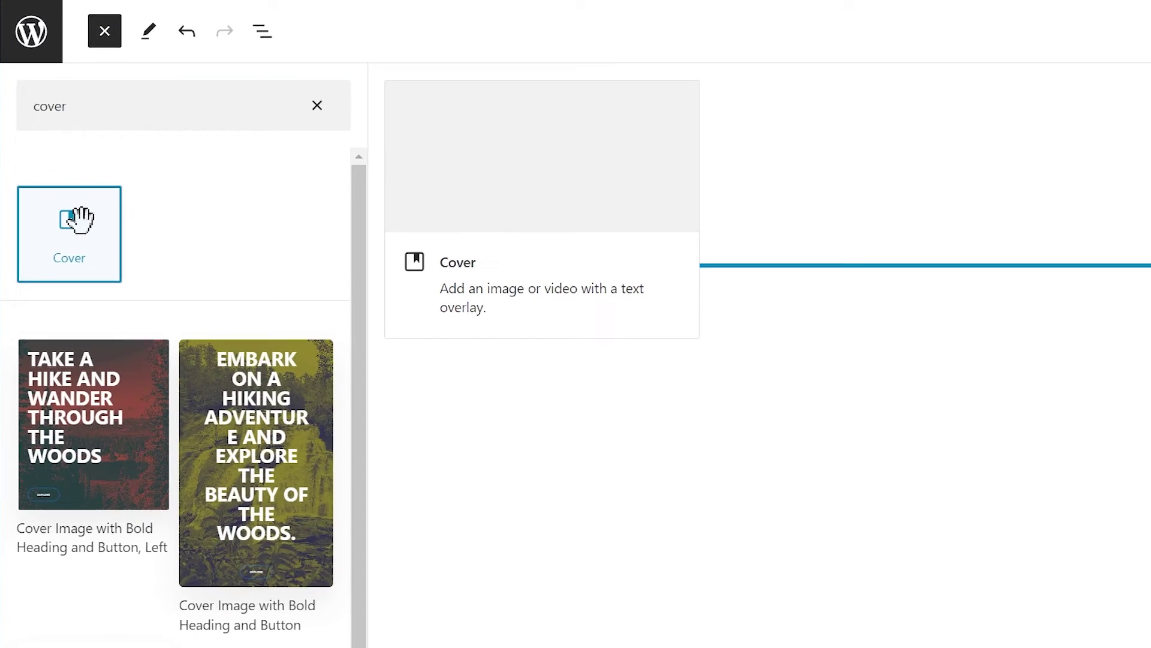
# - Insert a Cover block with the cover.jpg dot image and give it the title 'Flowers'
pyautogui.click(77, 225)
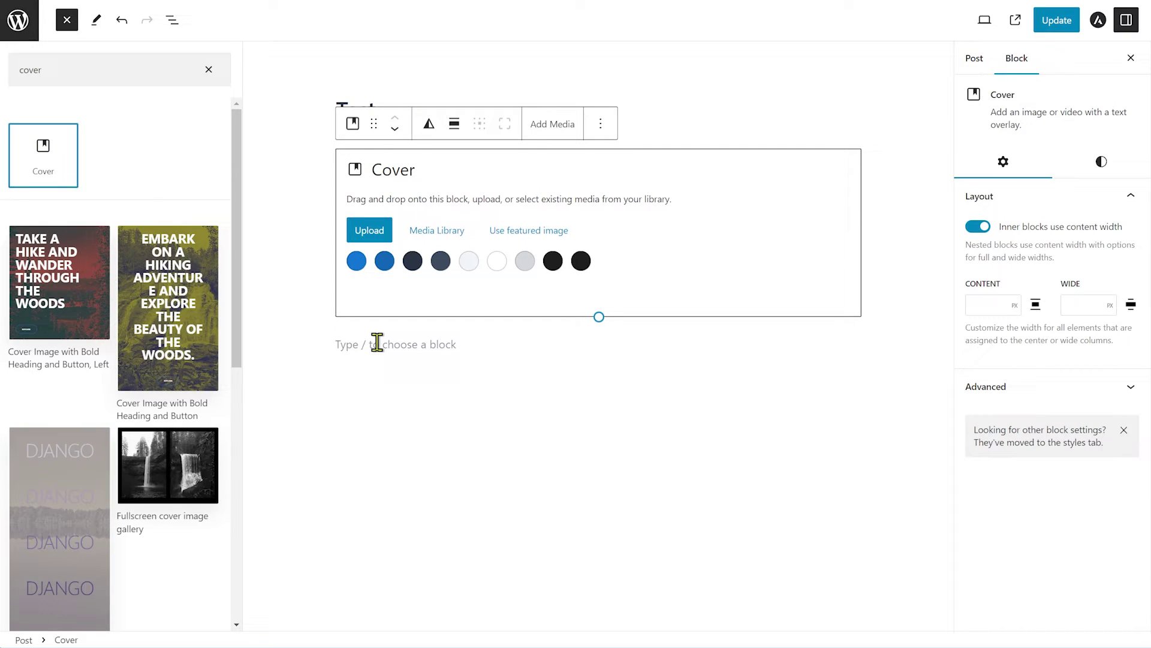
pyautogui.click(437, 236)
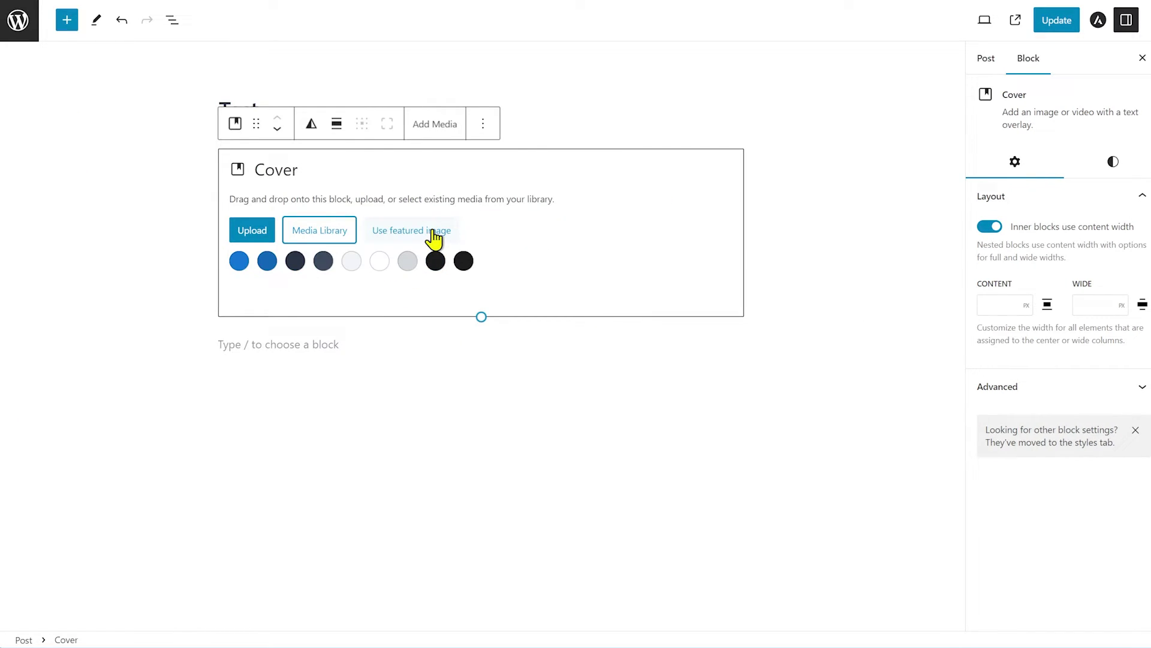
pyautogui.click(312, 234)
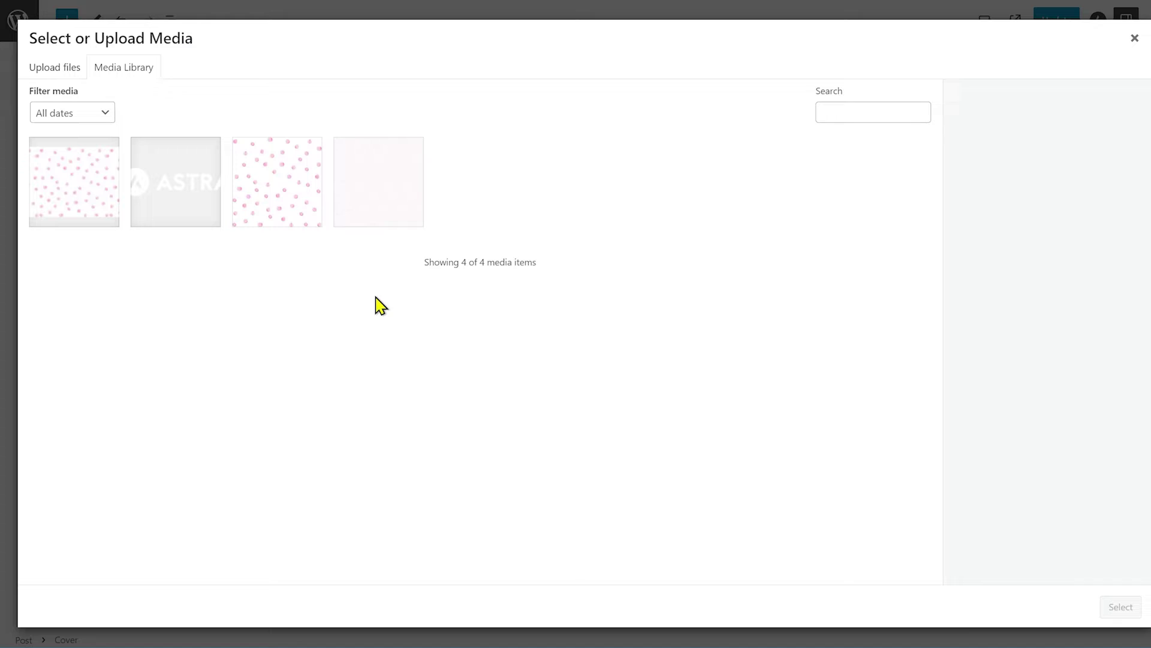
pyautogui.click(82, 185)
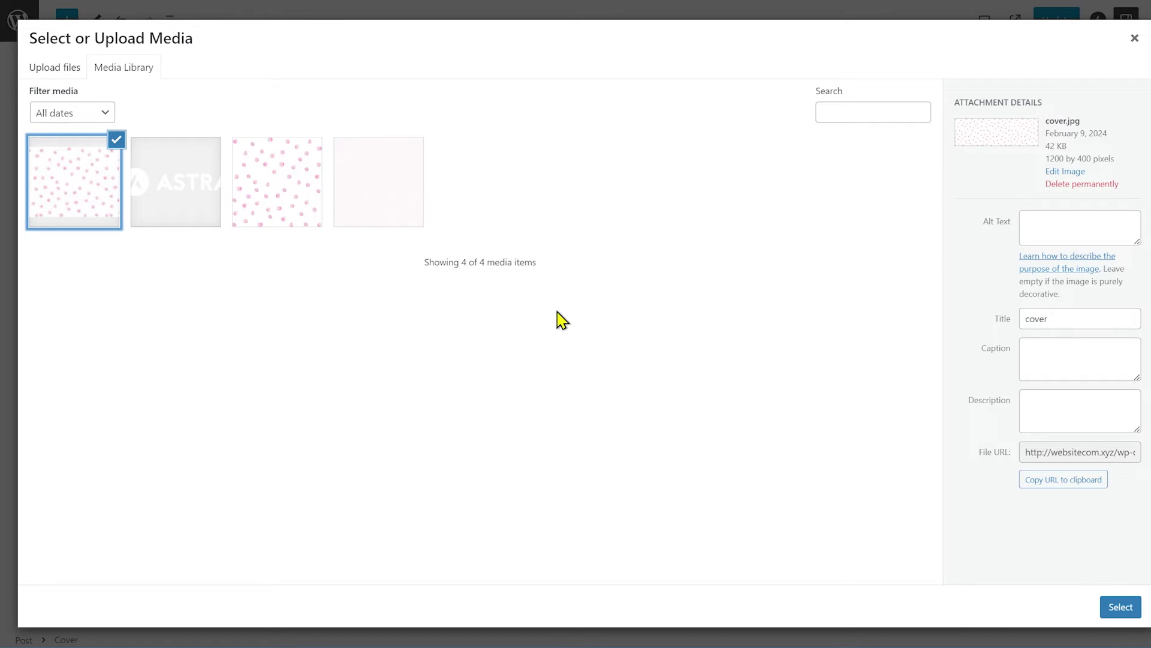
pyautogui.click(1120, 607)
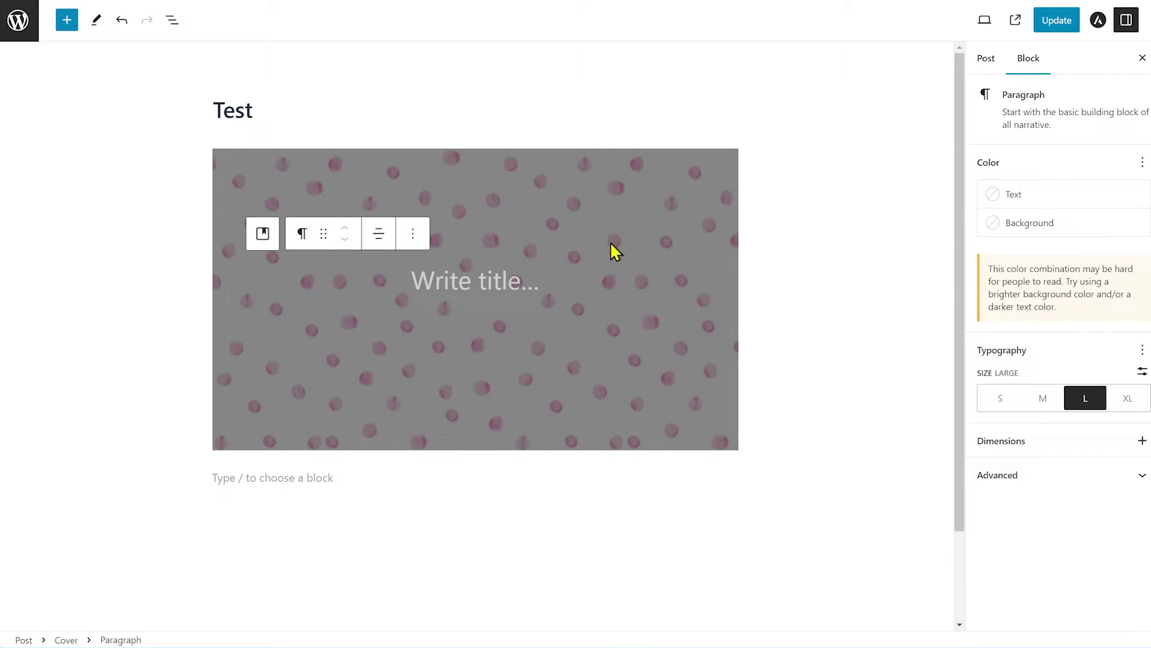
pyautogui.click(515, 279)
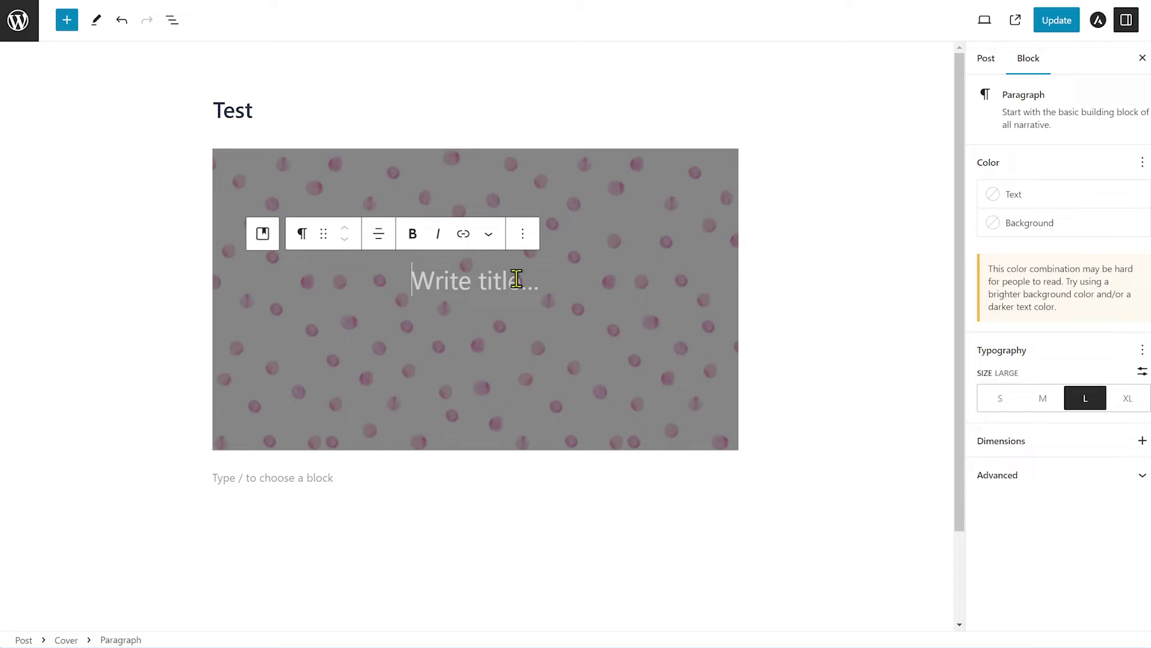
pyautogui.write('Flowers')
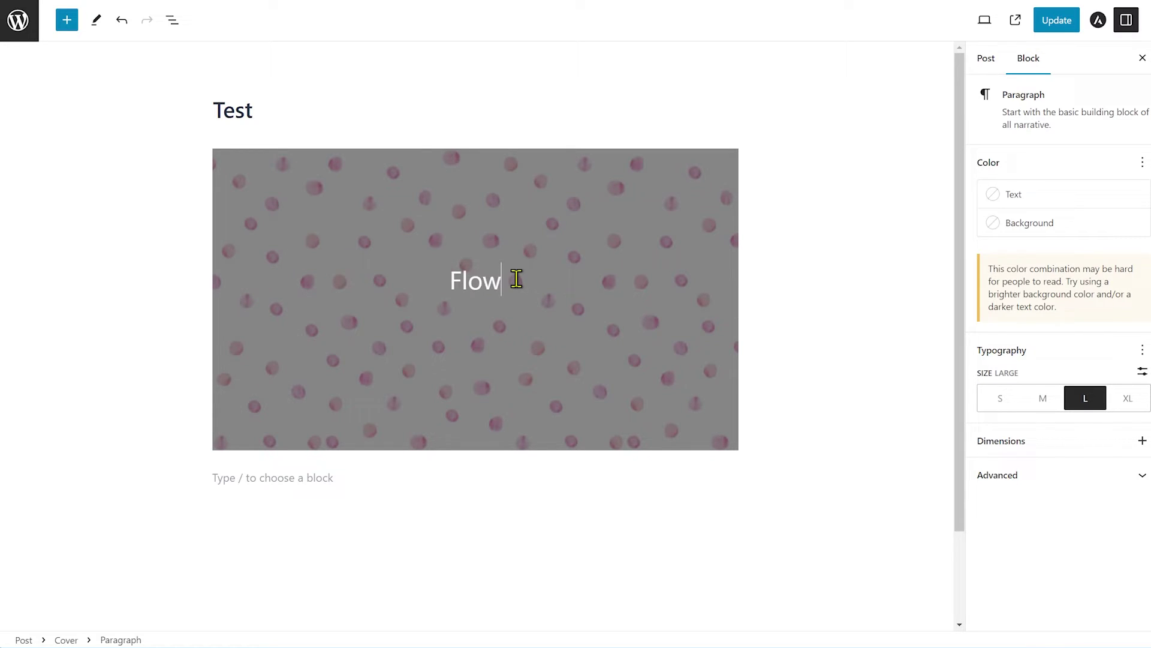
# - Drop the Cover block's overlay opacity from 50 to 0
pyautogui.click(876, 276)
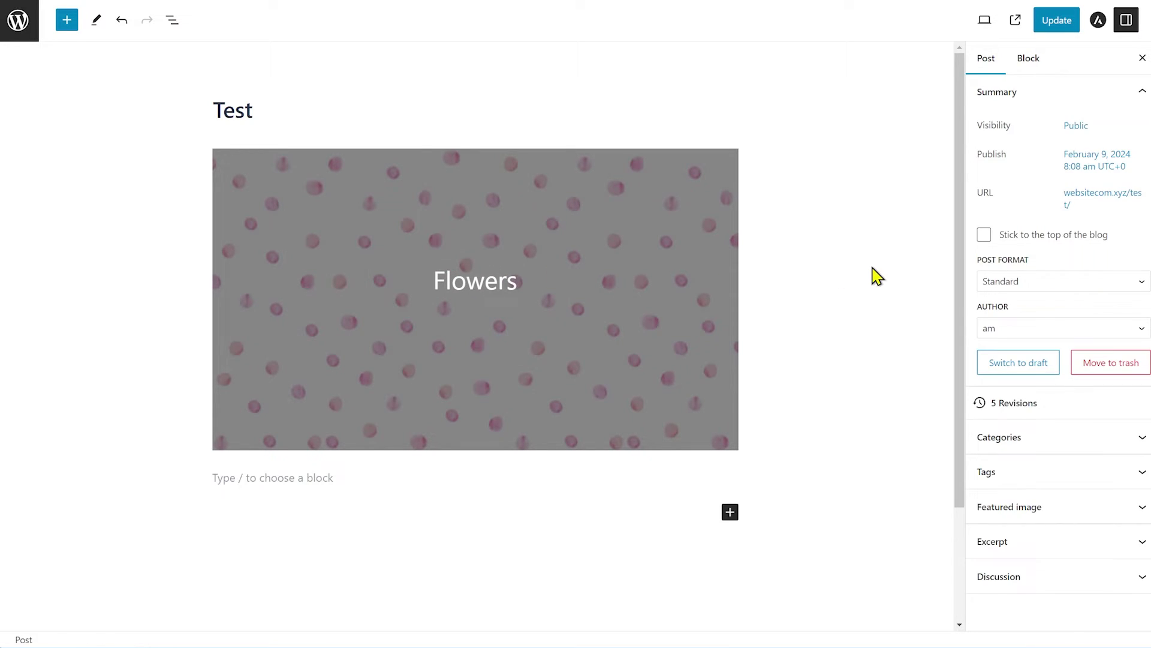
pyautogui.click(230, 168)
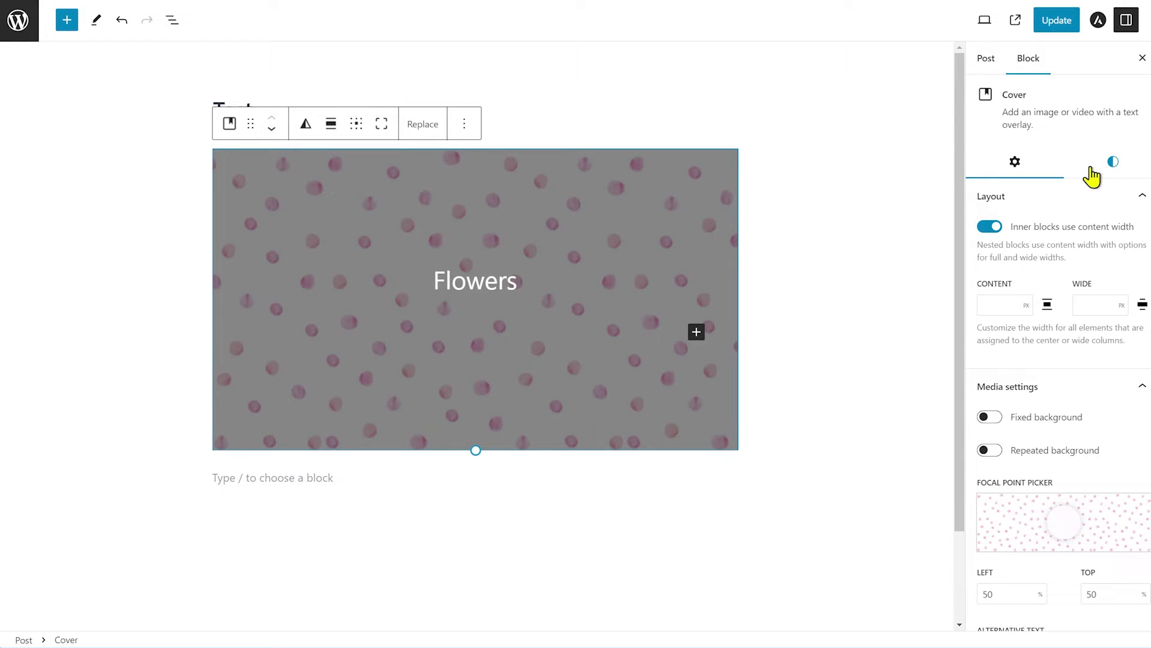
pyautogui.click(1113, 167)
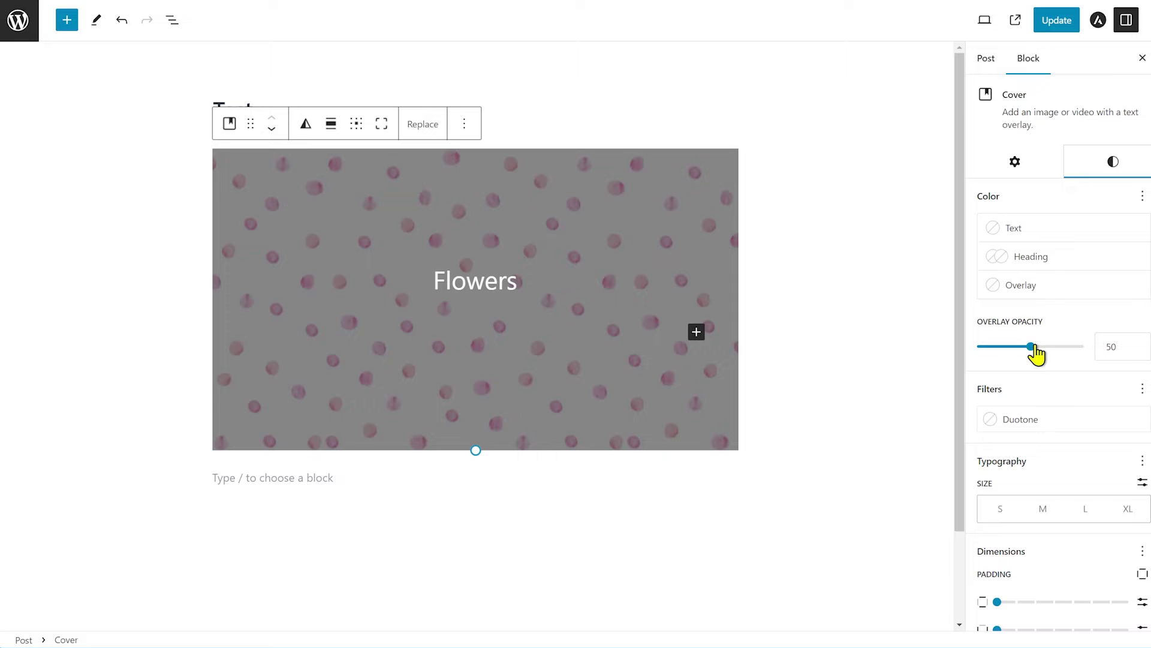
pyautogui.moveTo(1031, 347); pyautogui.dragTo(997, 353)
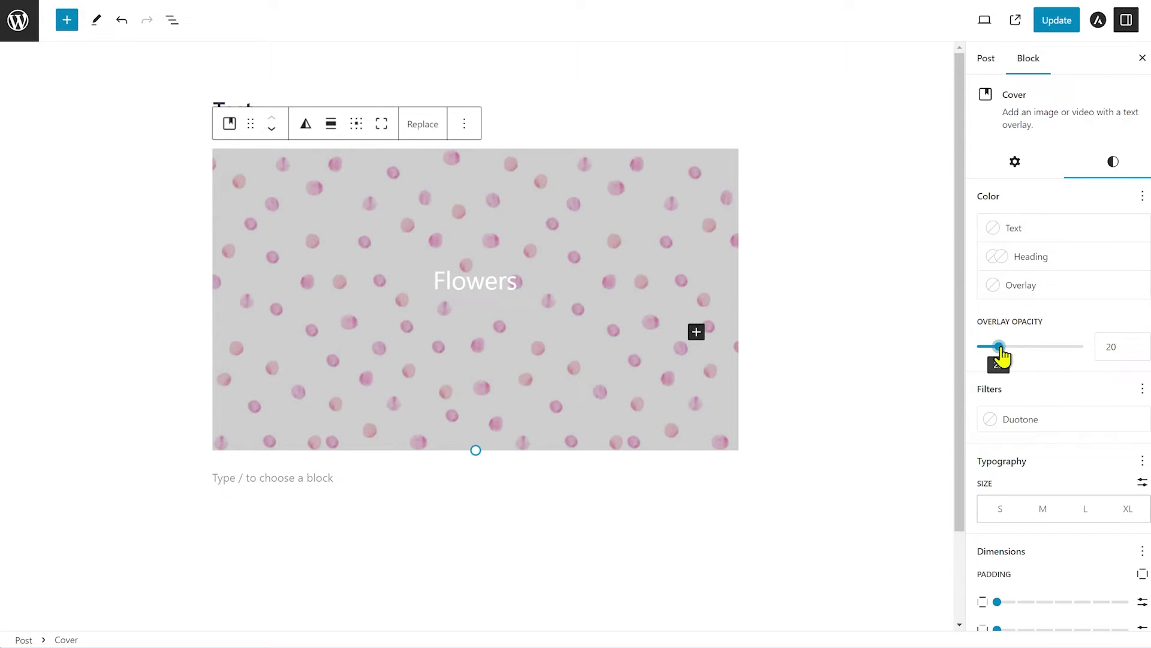
pyautogui.moveTo(998, 347); pyautogui.dragTo(980, 348)
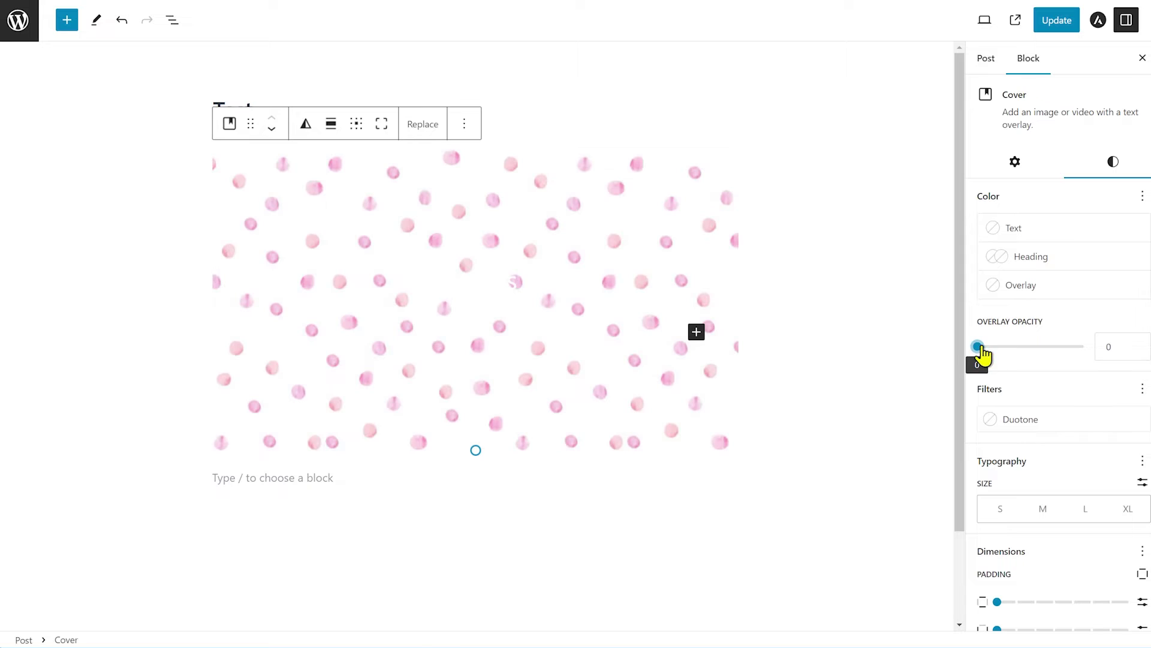
# - Make the Flowers title text a dark theme colour
pyautogui.click(466, 282)
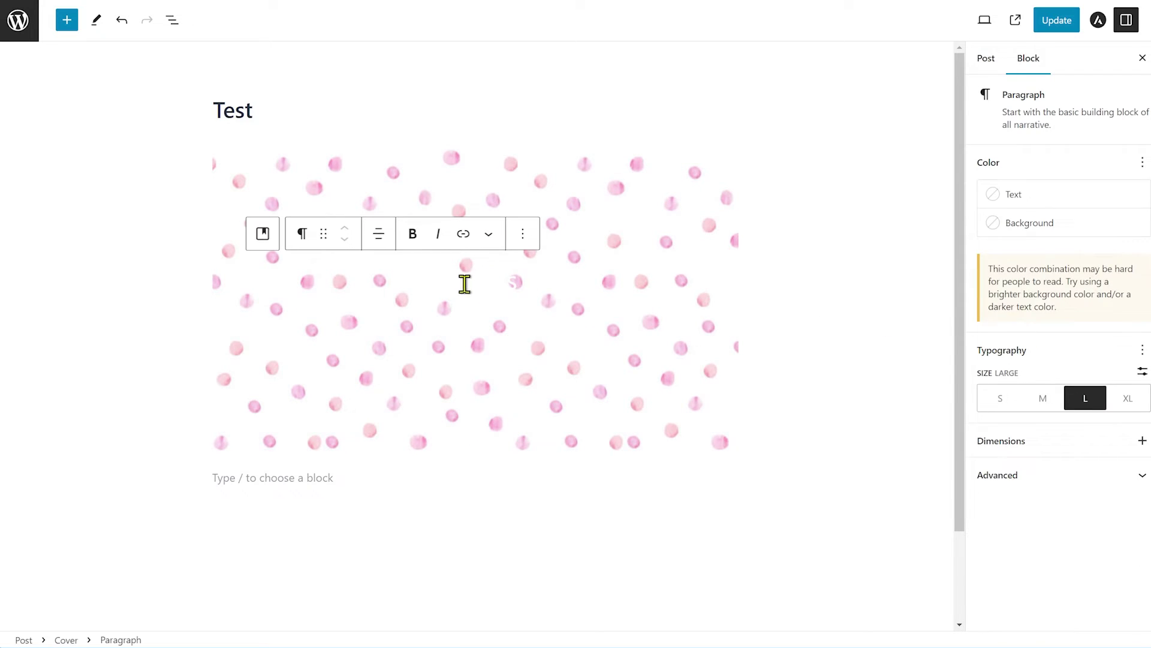
pyautogui.doubleClick(475, 282)
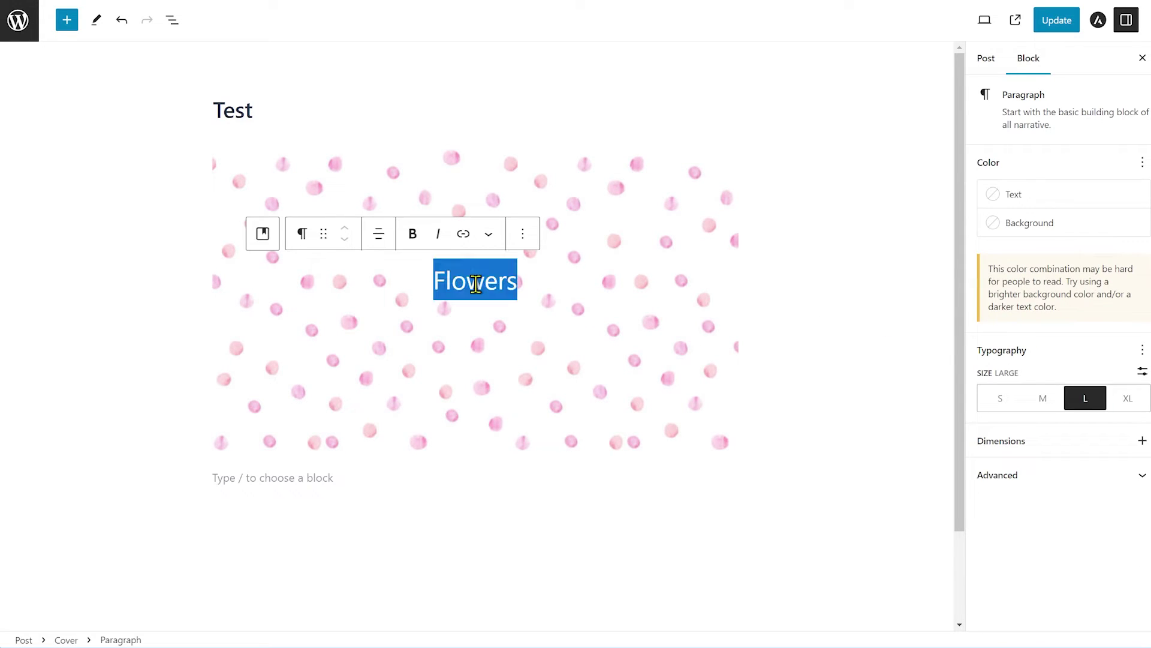
pyautogui.click(1029, 198)
pyautogui.click(874, 320)
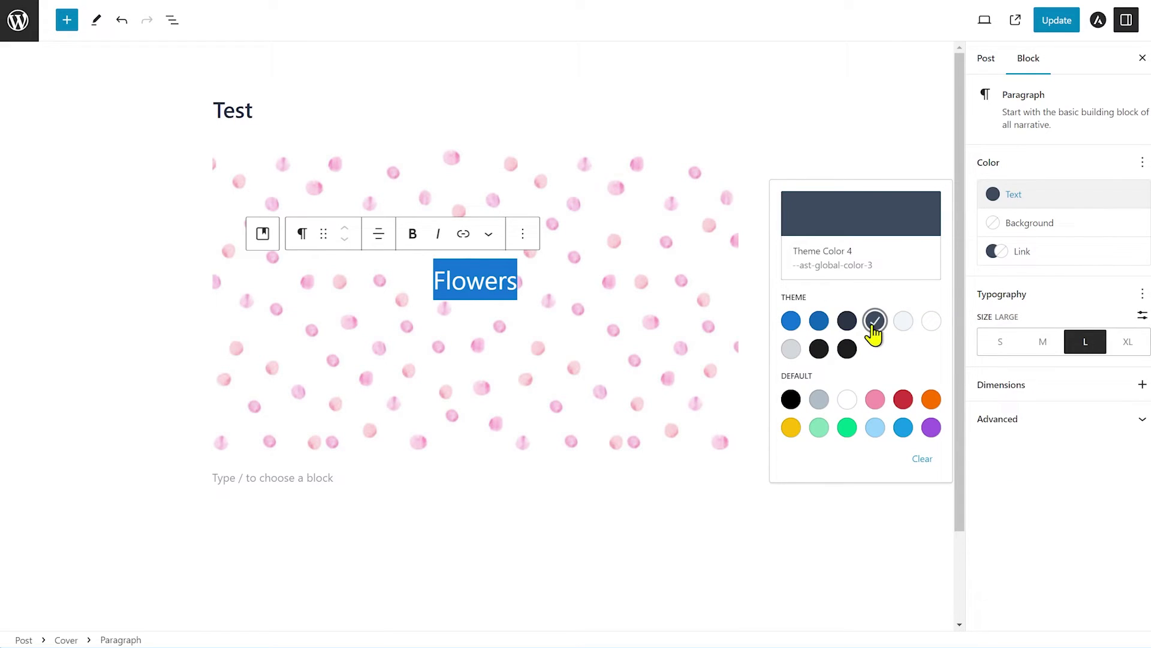
# - Update the Test post and view the result
pyautogui.click(659, 528)
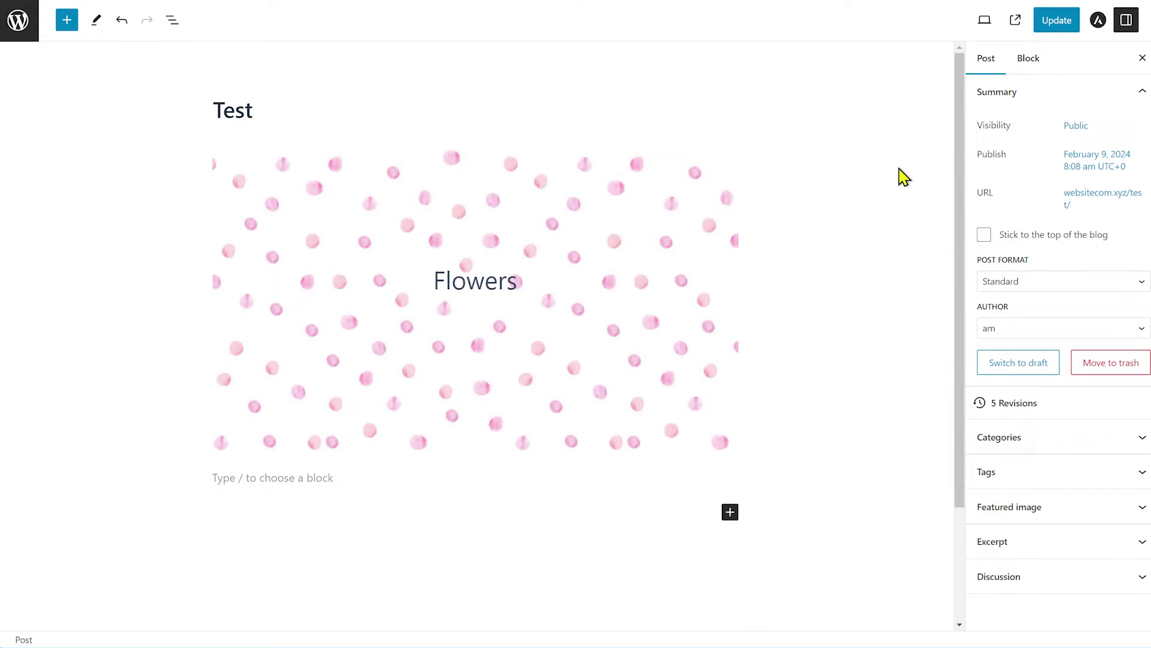
pyautogui.click(1049, 24)
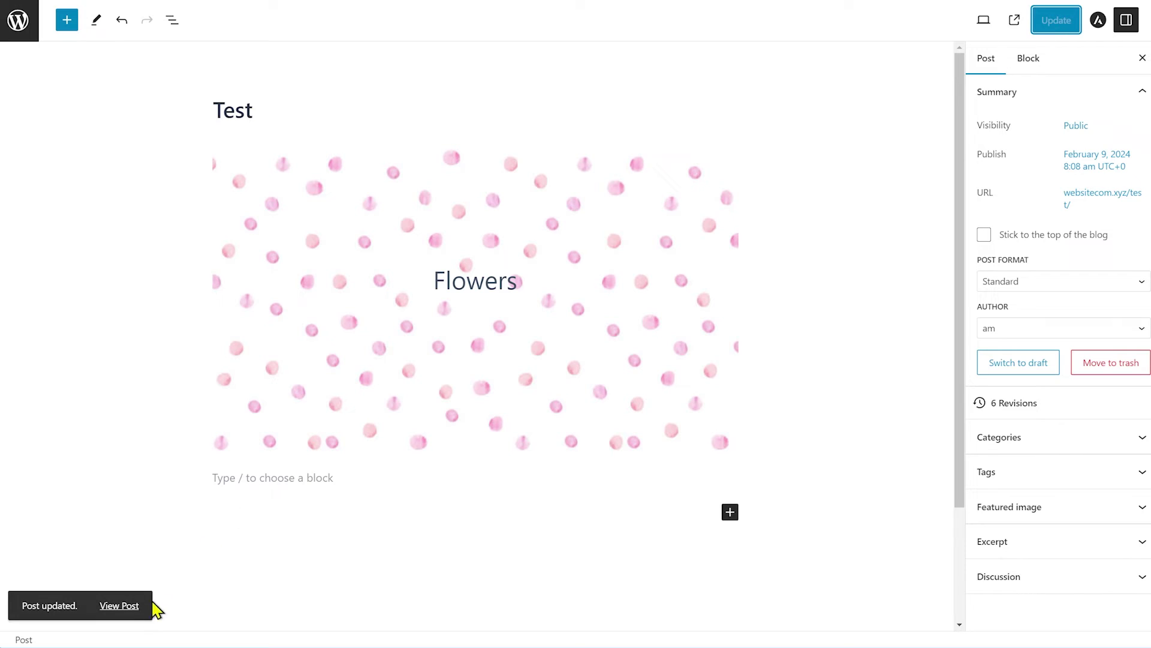
pyautogui.click(123, 608)
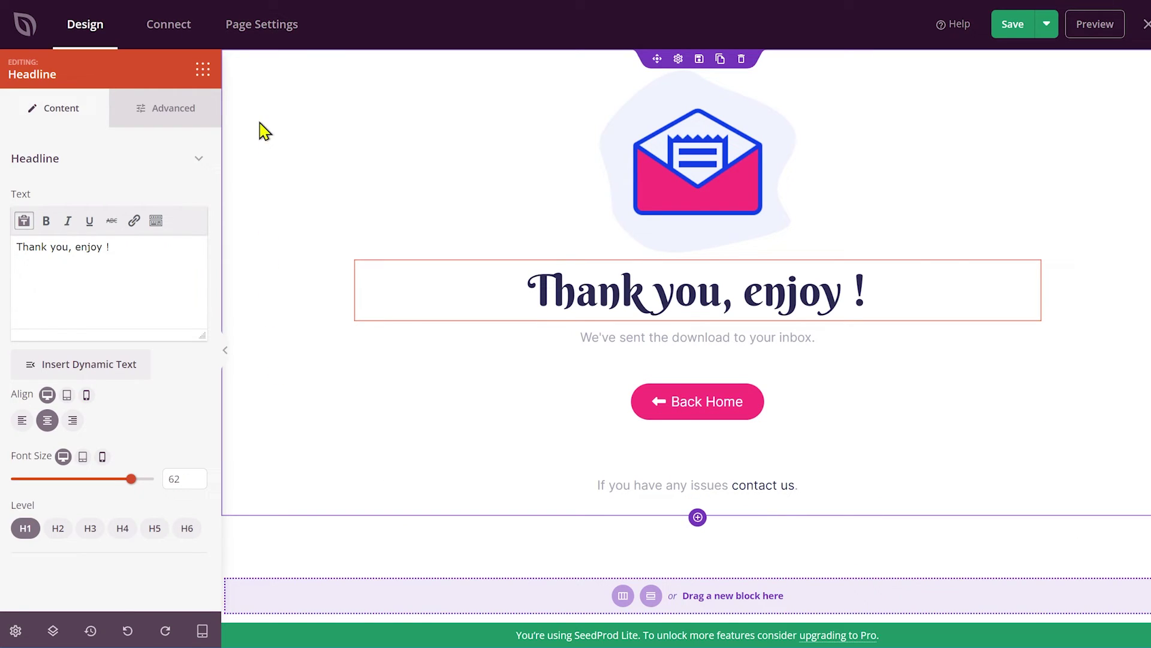
# - Give the thank-you page section the watercolor.jpg pink dots as its background image
pyautogui.click(233, 55)
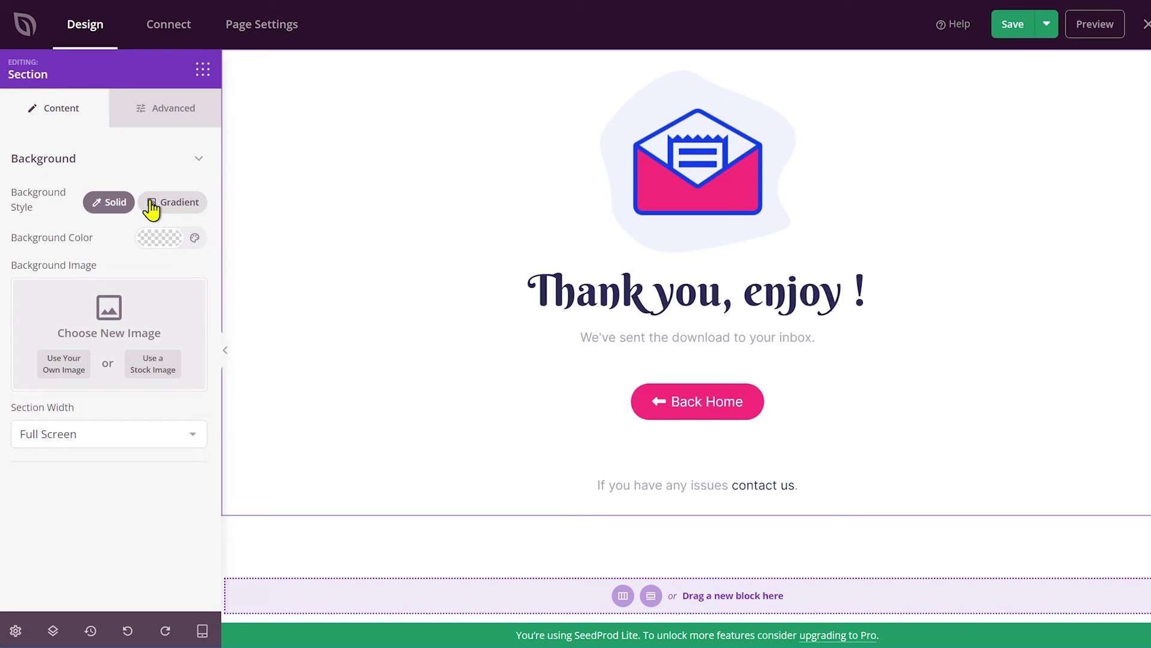
pyautogui.click(63, 372)
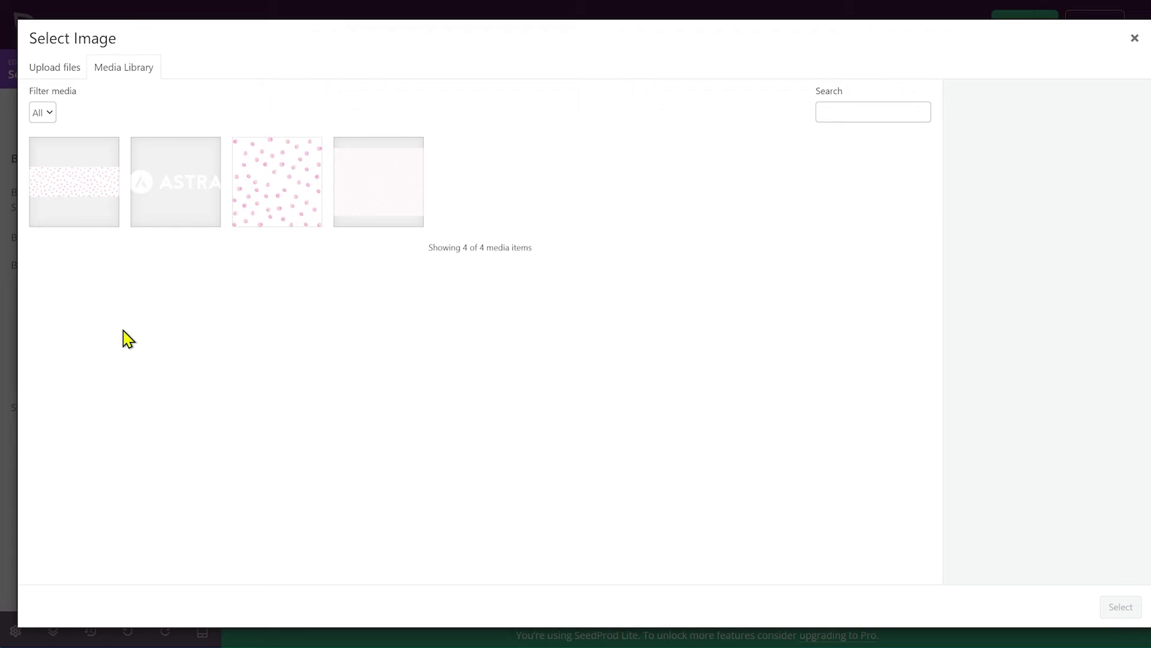
pyautogui.click(272, 203)
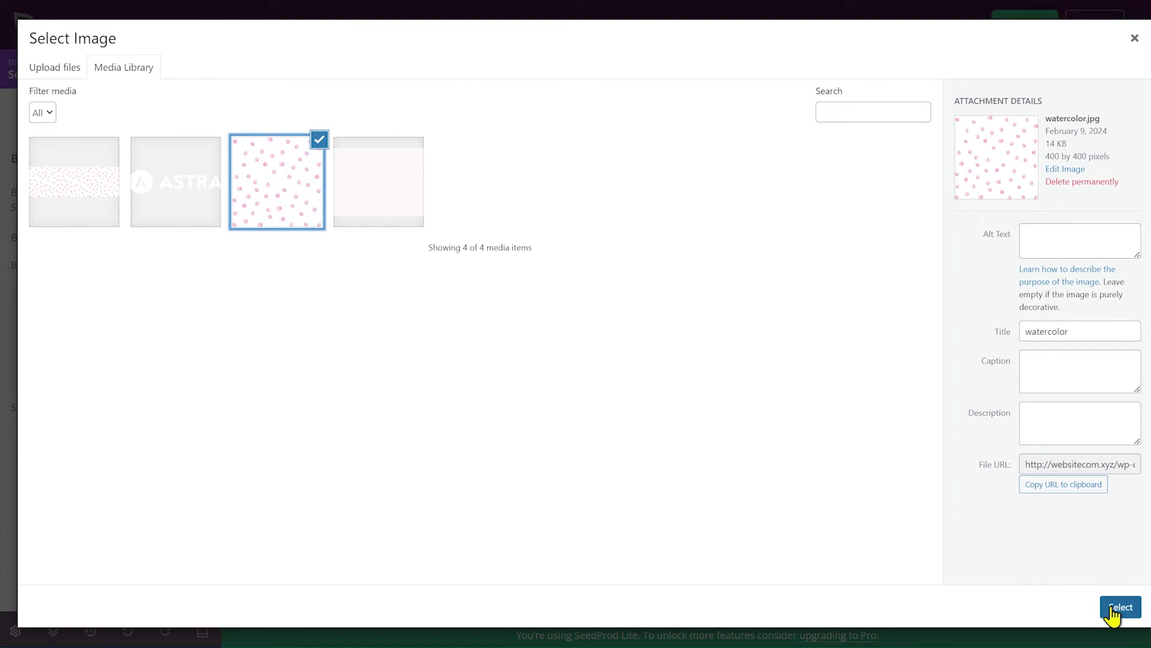
pyautogui.click(1119, 606)
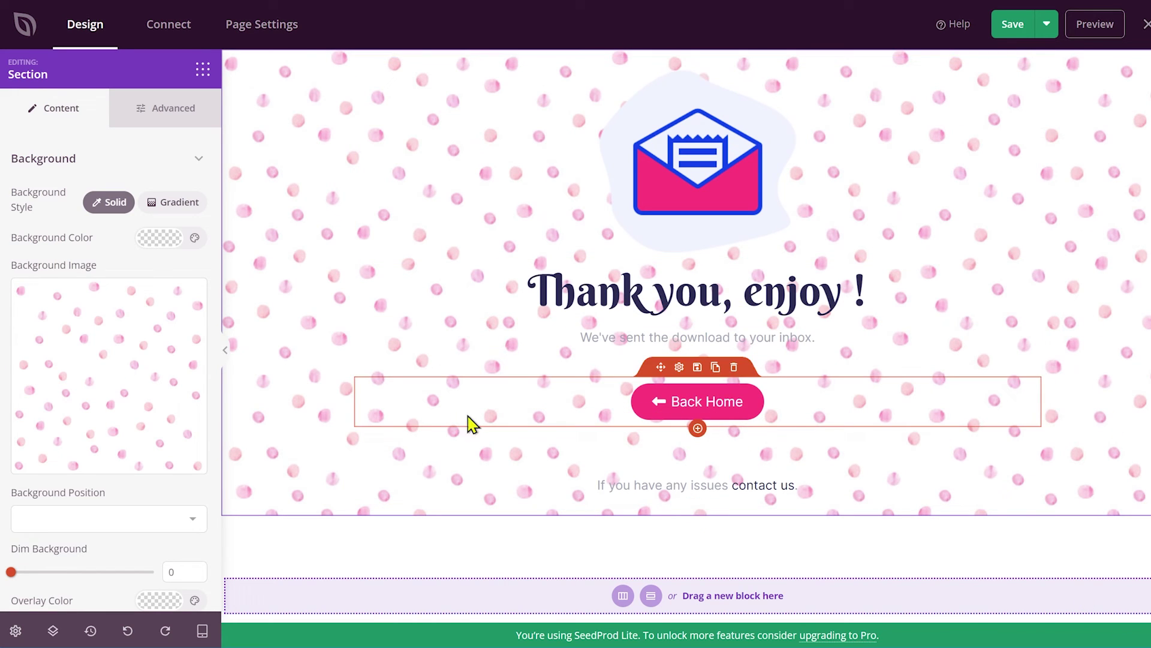